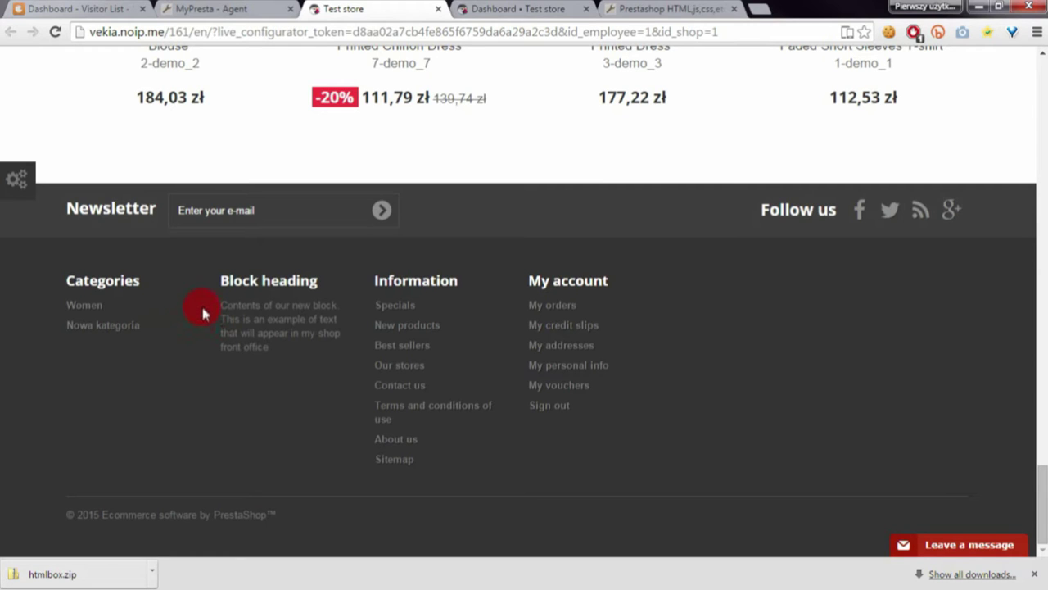
# Download the free HTML box module from MyPresta's Front-office features category as a zip.
pyautogui.click(663, 9)
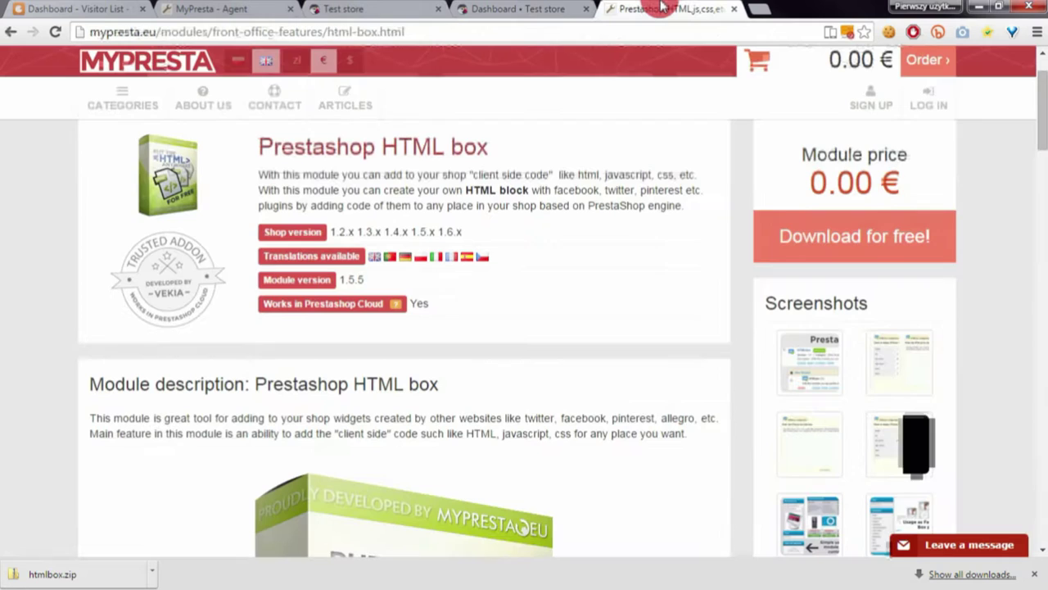
pyautogui.click(176, 131)
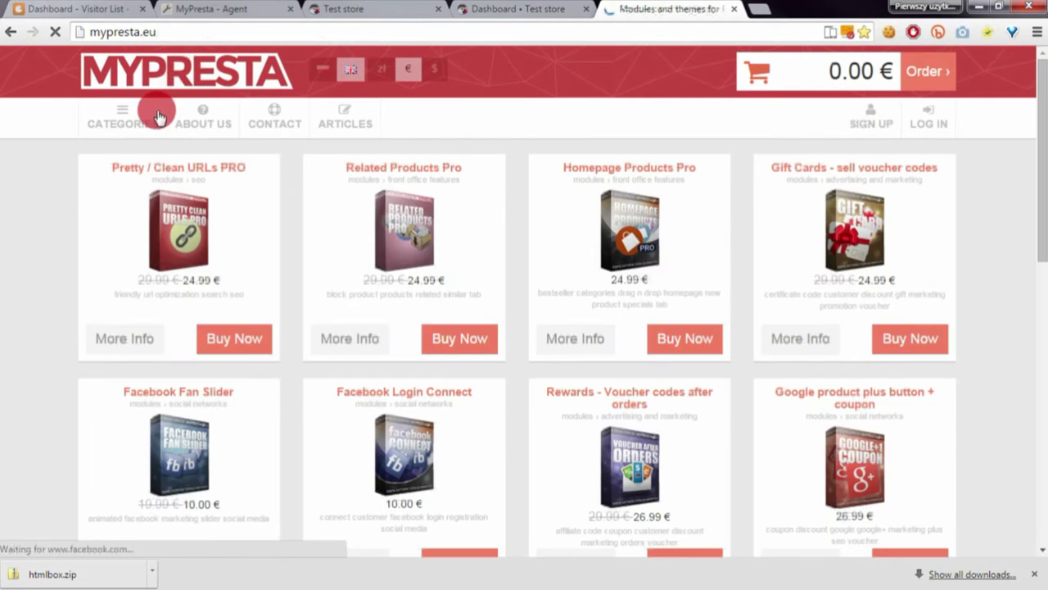
pyautogui.click(137, 131)
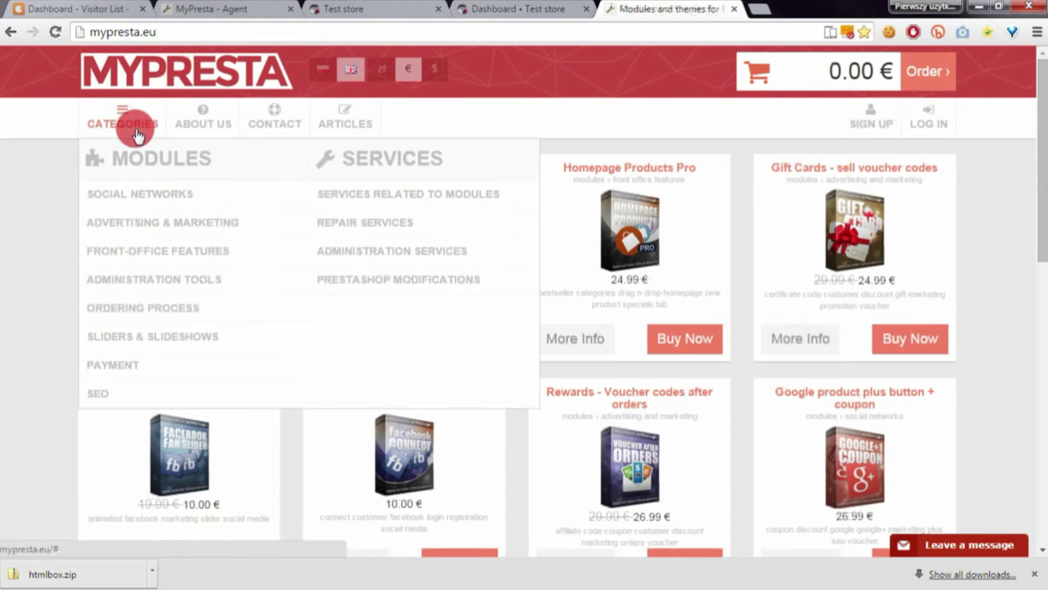
pyautogui.click(156, 250)
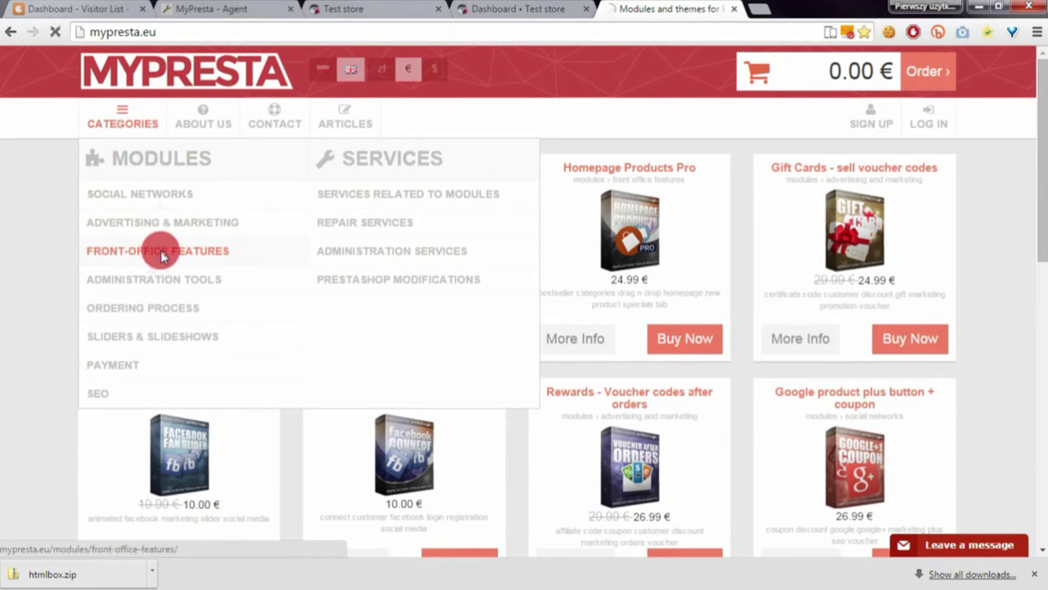
pyautogui.scroll(-12, 643, 256)
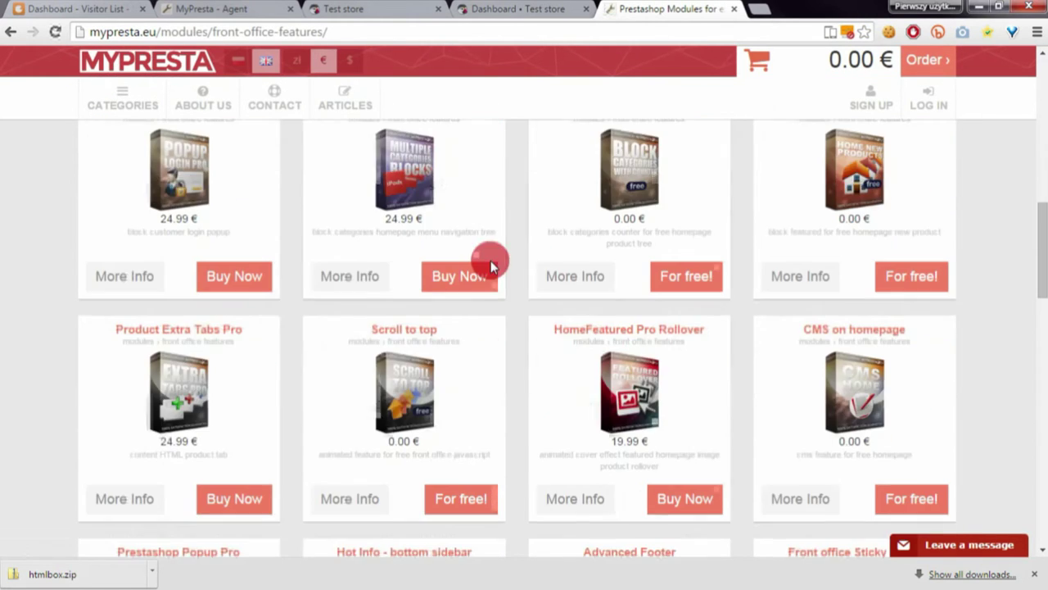
pyautogui.scroll(-7, 381, 261)
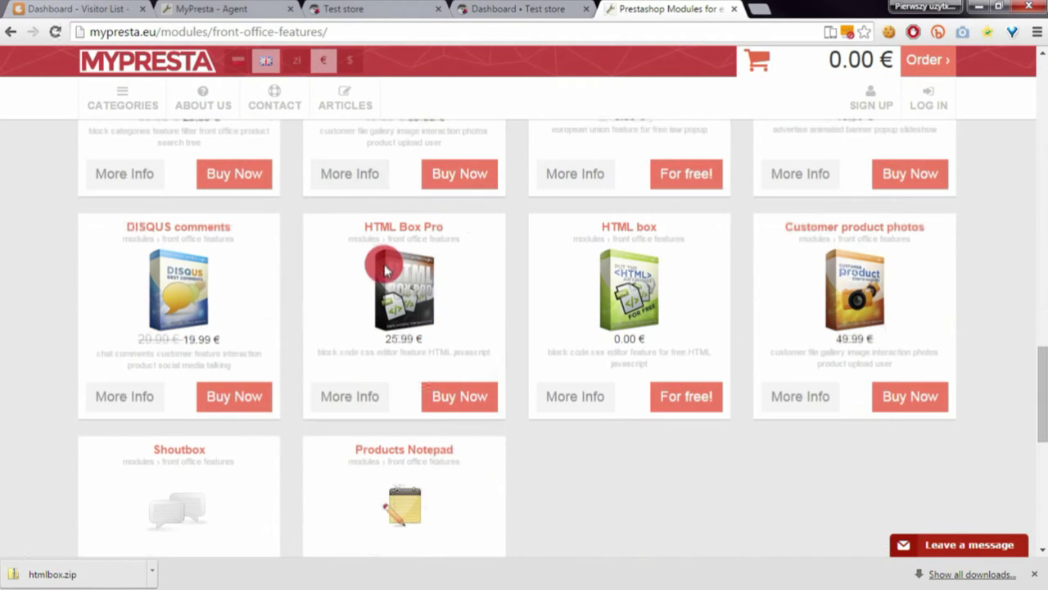
pyautogui.click(551, 399)
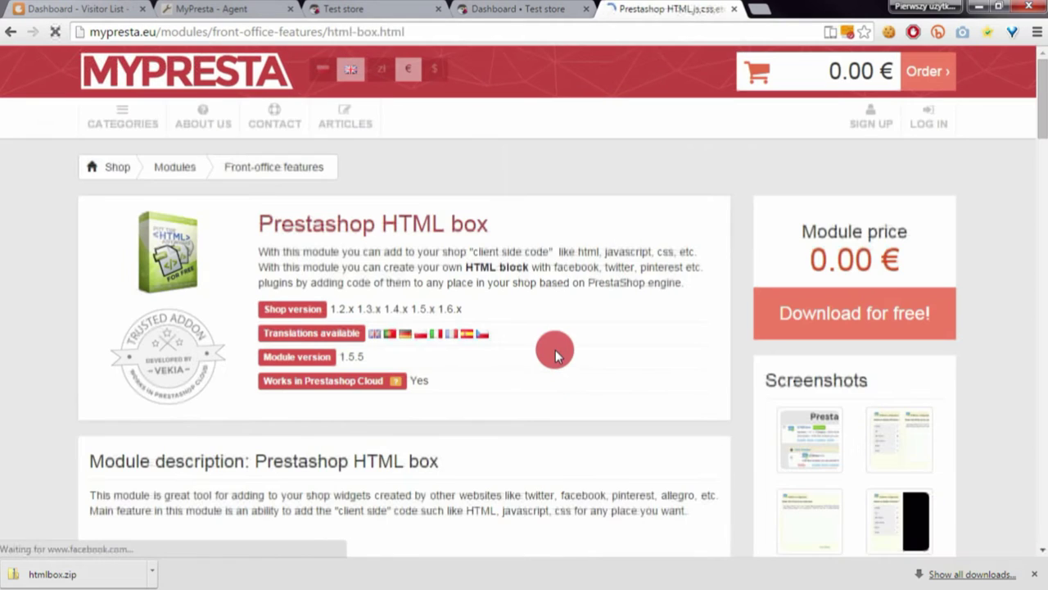
pyautogui.scroll(-2, 555, 351)
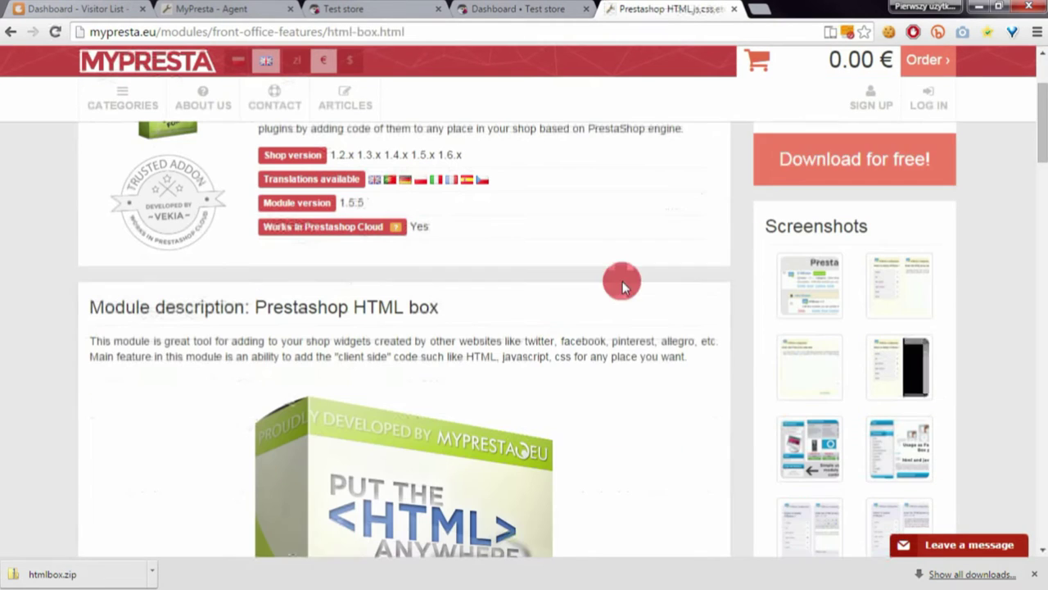
pyautogui.click(803, 159)
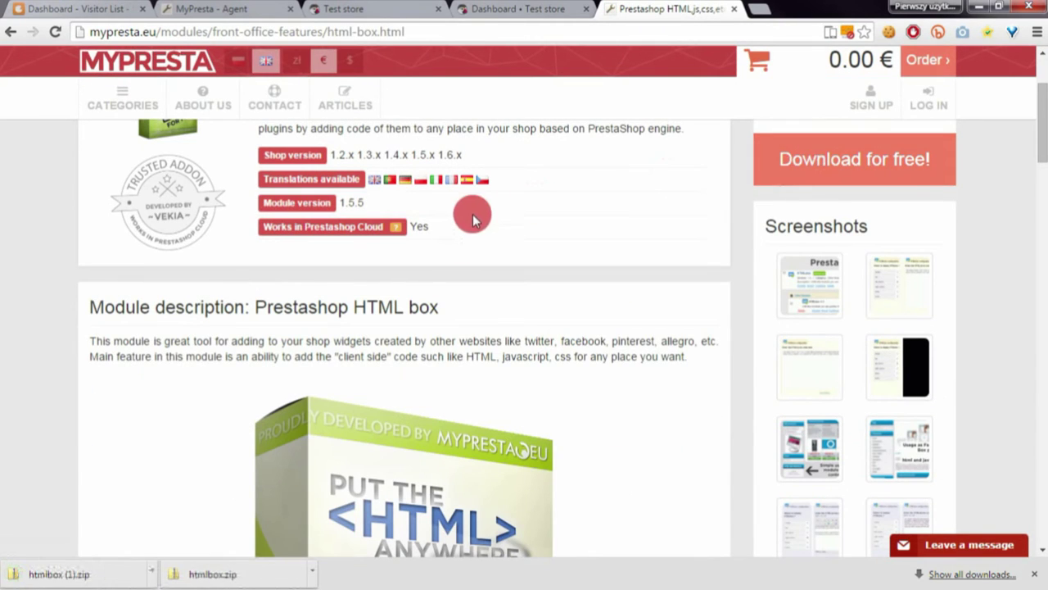
# Upload htmlbox.zip via Modules > Add a new module so HTMLbox v1.5.5 is listed.
pyautogui.click(509, 8)
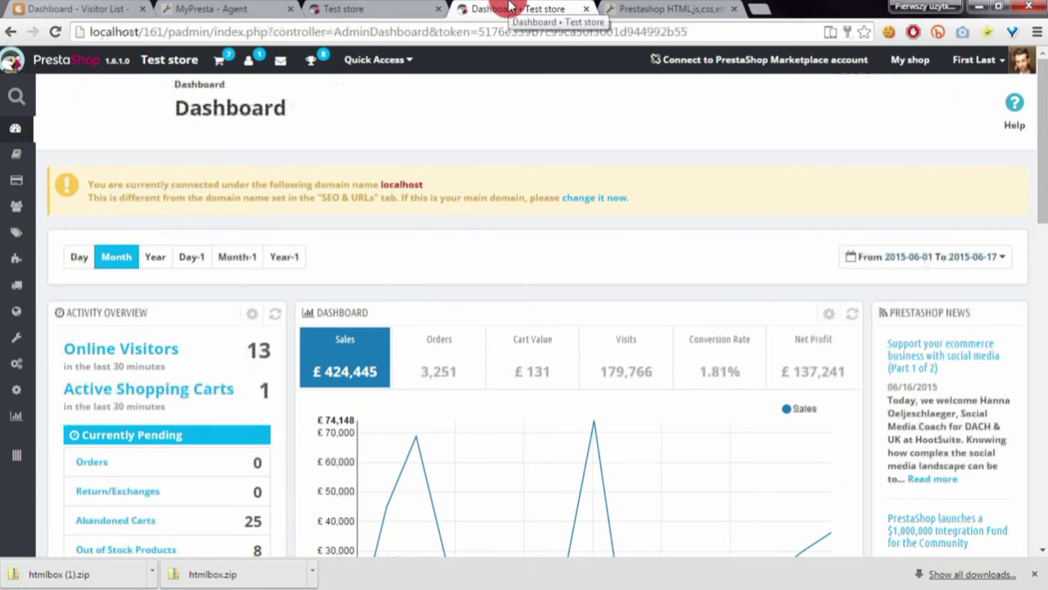
pyautogui.moveTo(15, 208)
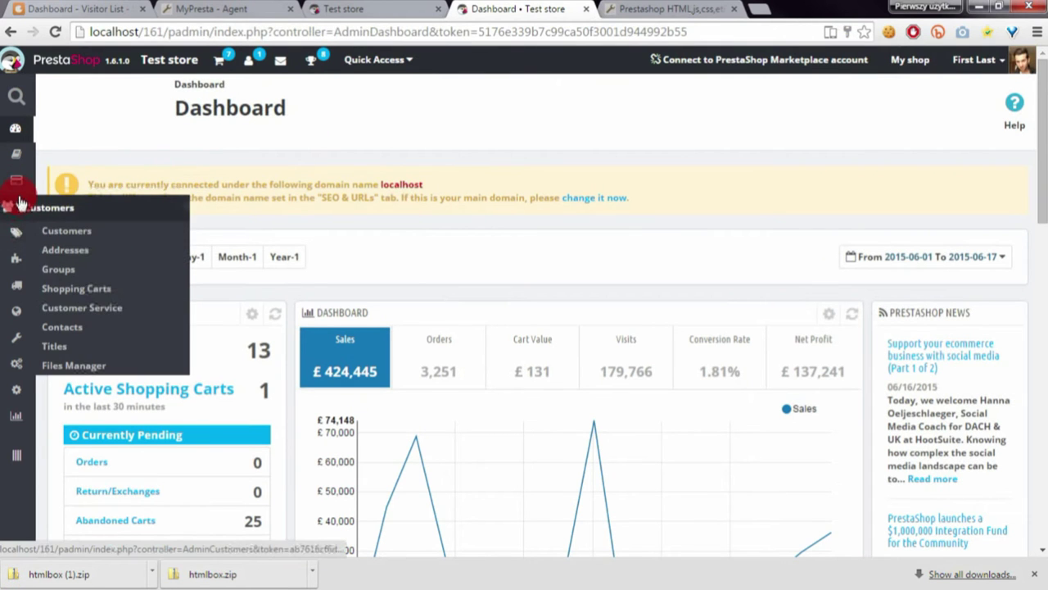
pyautogui.moveTo(14, 260)
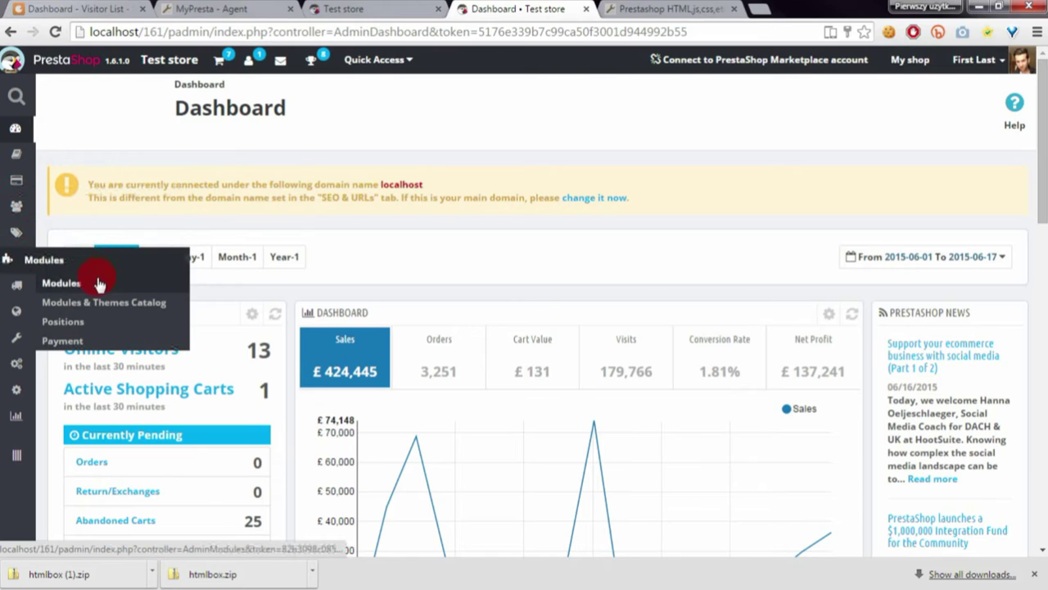
pyautogui.click(137, 284)
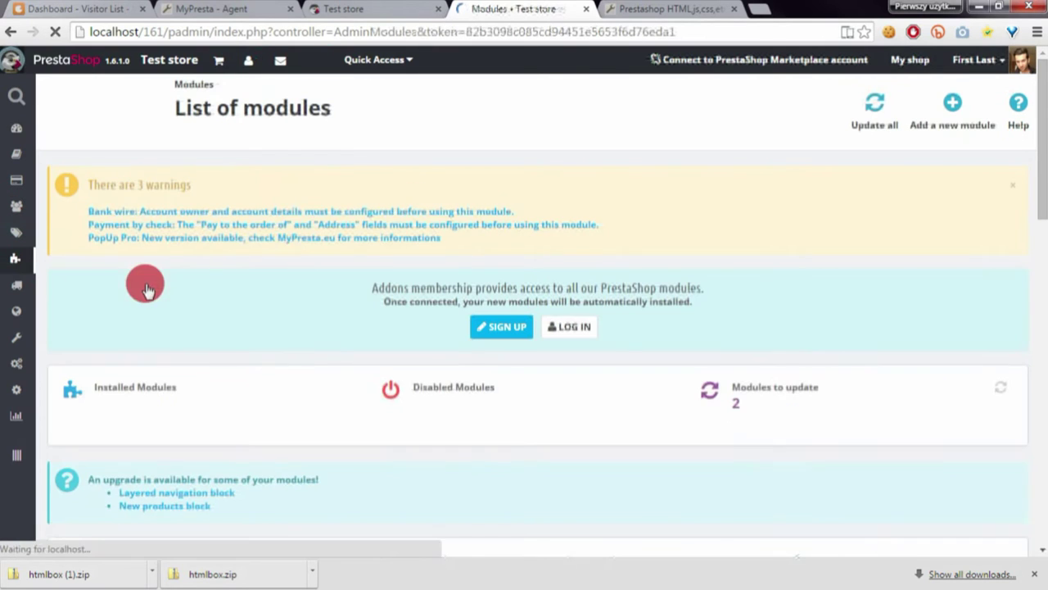
pyautogui.click(948, 131)
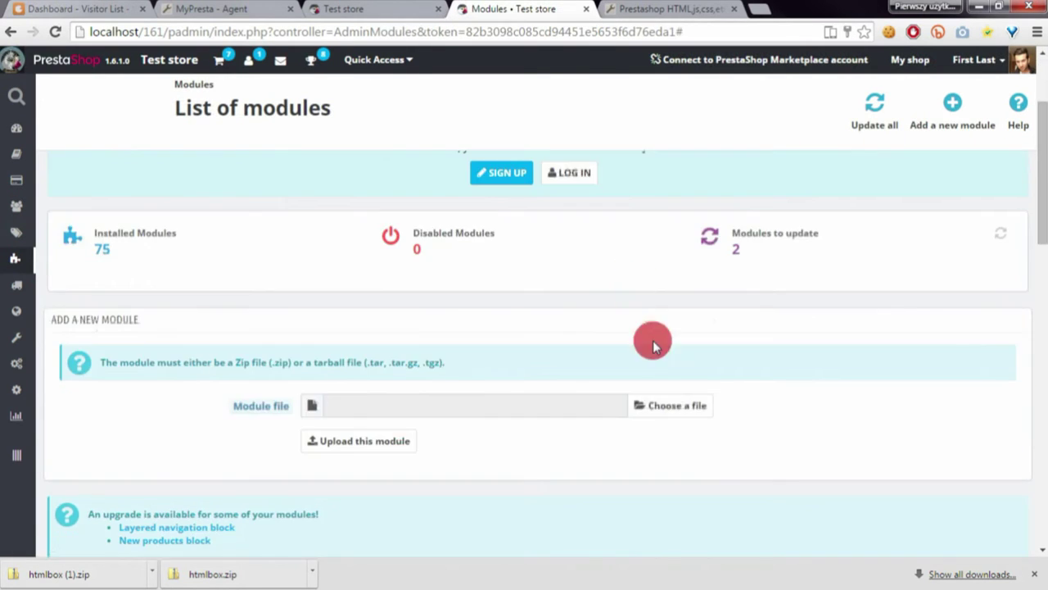
pyautogui.click(660, 404)
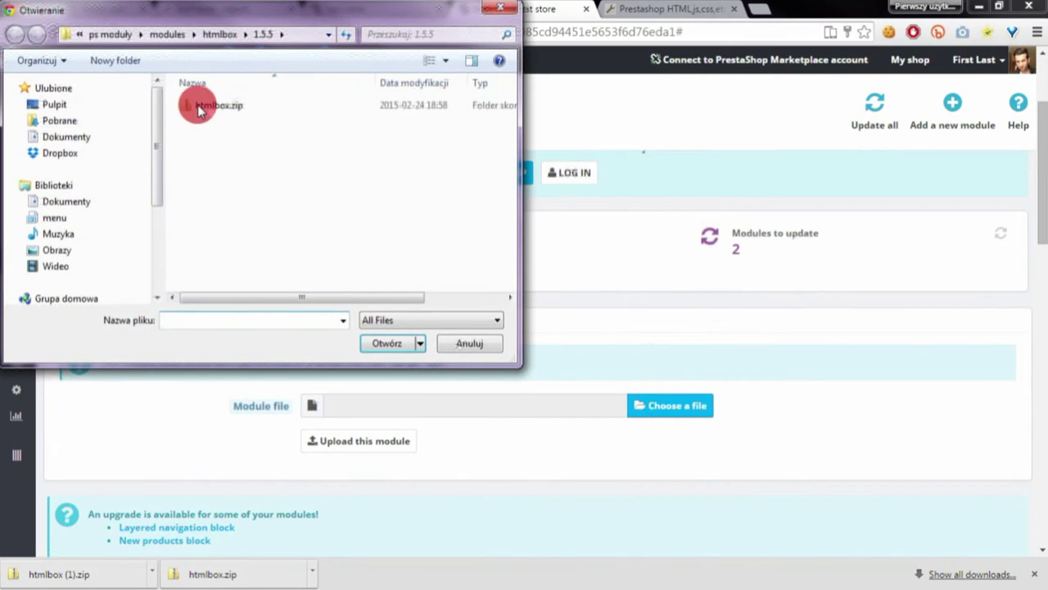
pyautogui.click(219, 106)
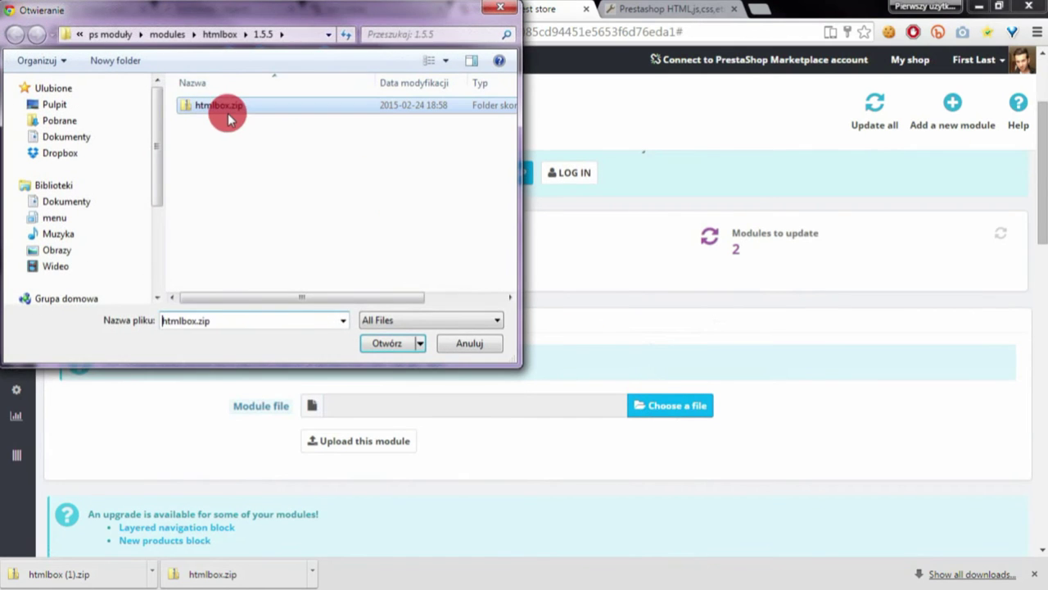
pyautogui.click(384, 345)
pyautogui.scroll(-1, 370, 332)
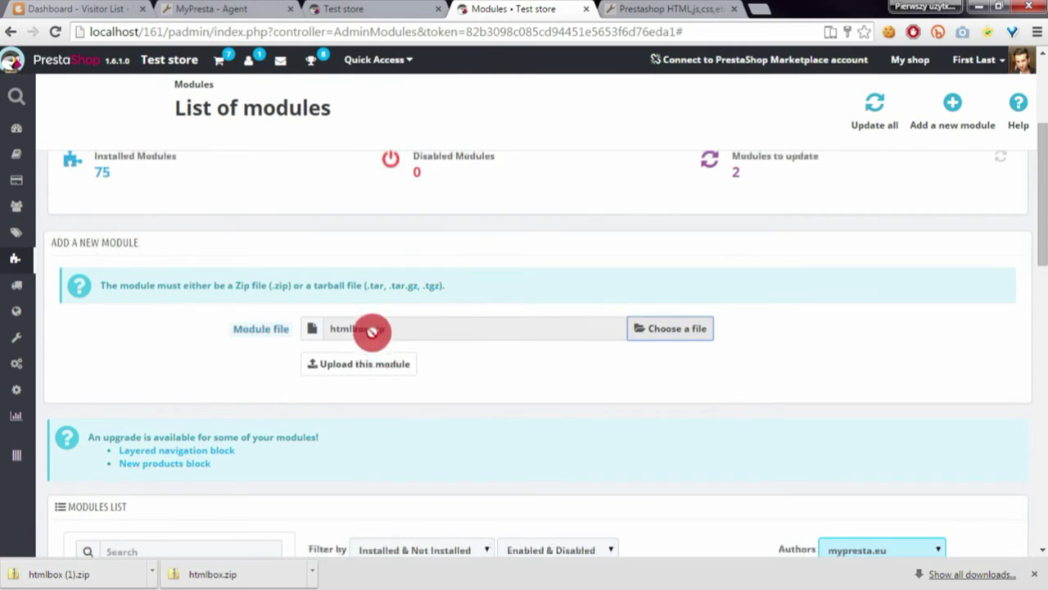
pyautogui.click(358, 364)
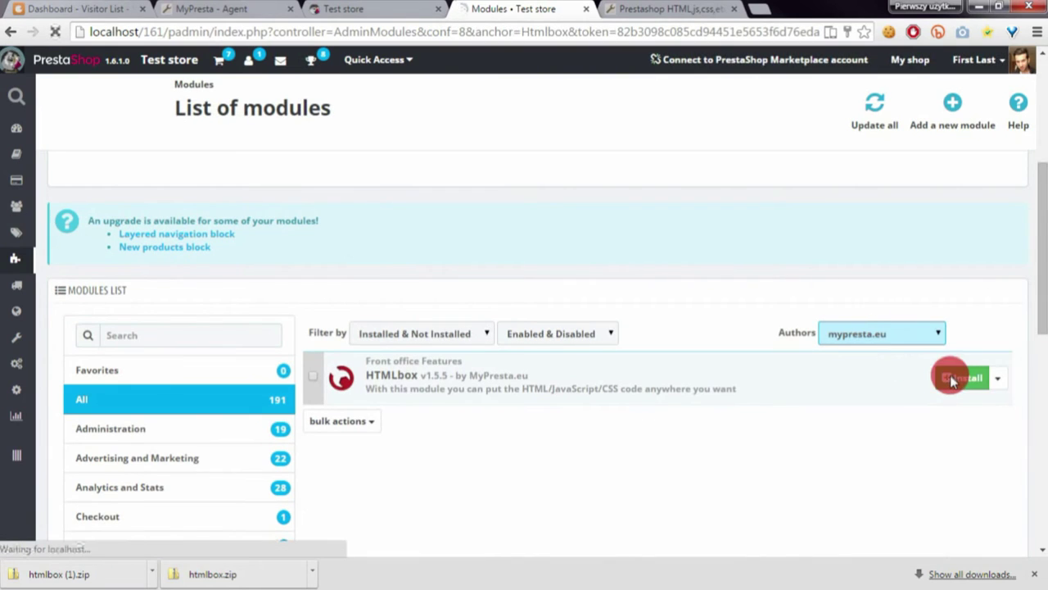
# Install HTMLbox and choose the footer as its display position.
pyautogui.click(949, 376)
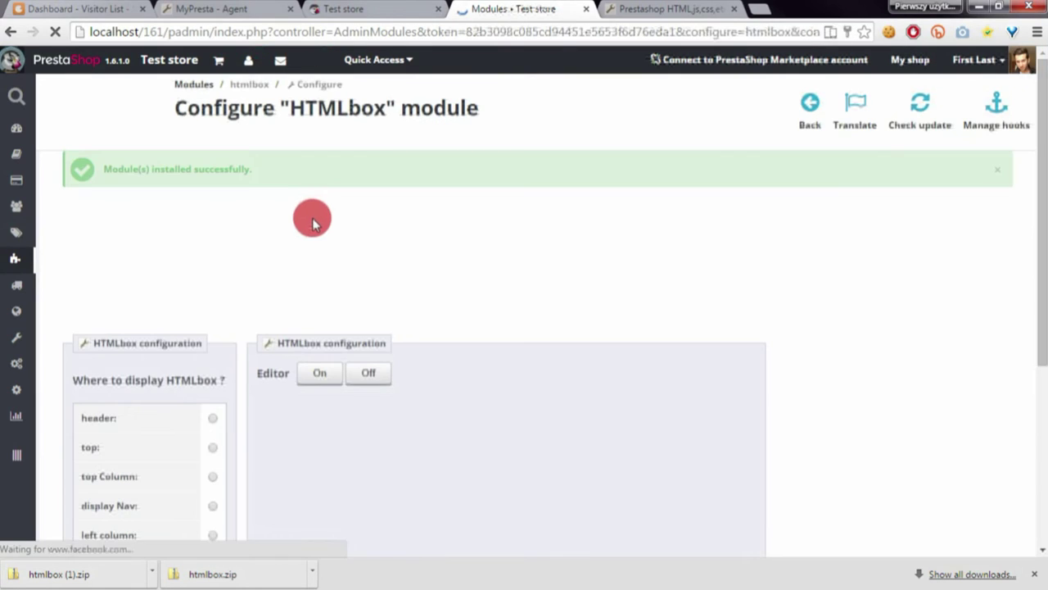
pyautogui.scroll(-2, 246, 205)
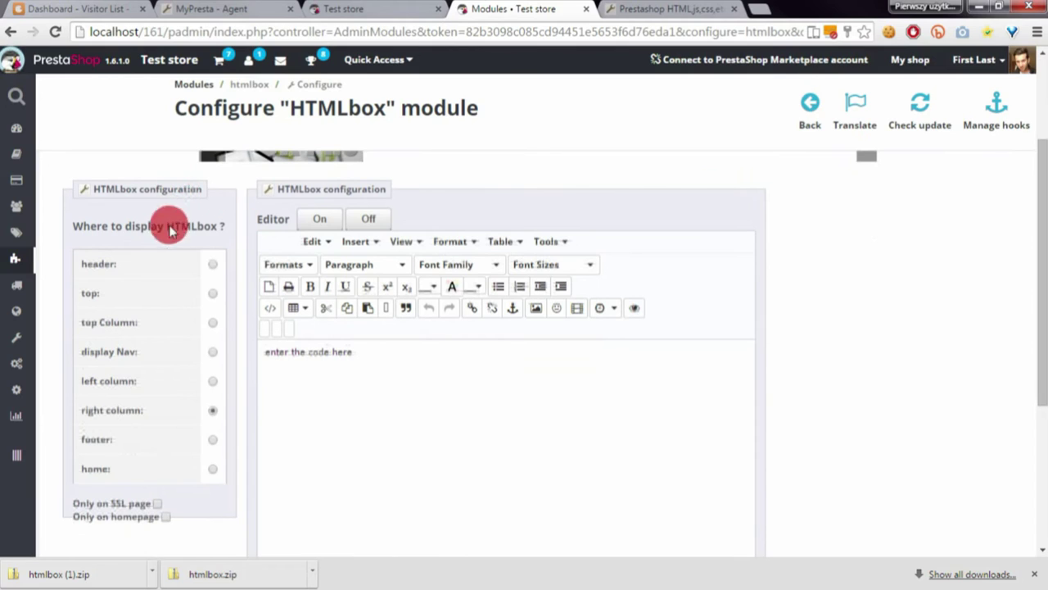
pyautogui.click(208, 441)
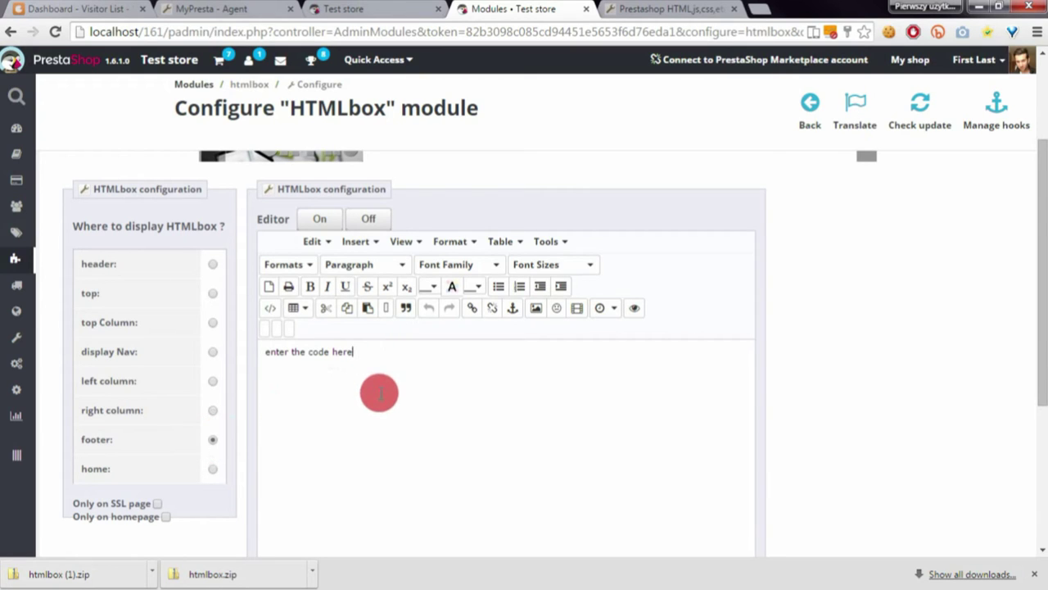
# Replace the HTMLbox source placeholder with the pasted 'Block heading' footer-section HTML.
pyautogui.click(268, 308)
pyautogui.hotkey('ctrl', 'a')
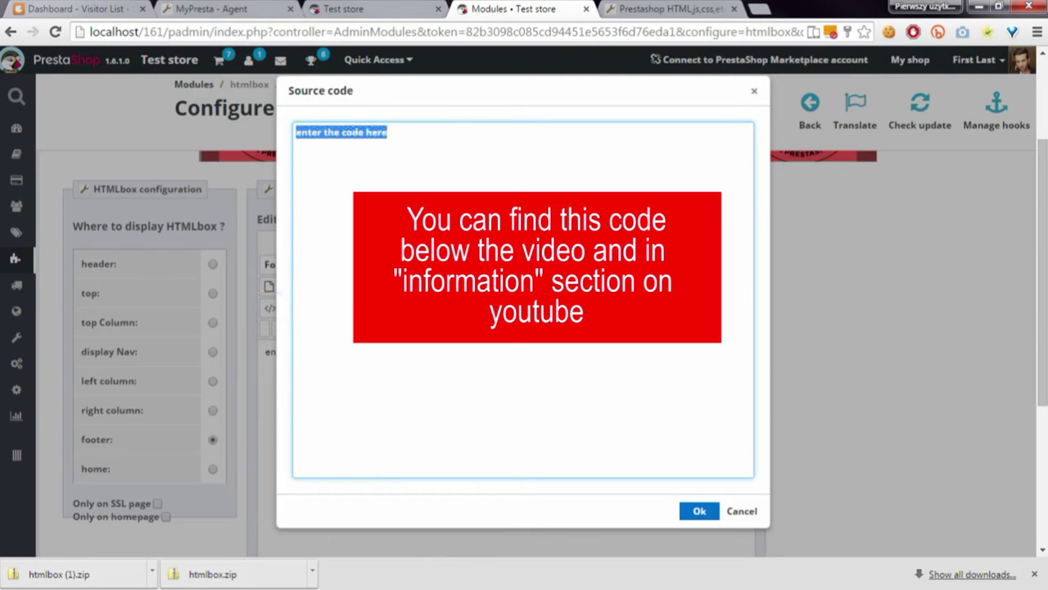
pyautogui.write('<section class="footer-block col-xs-12 col-sm-2"> <h4>Block heading</h4> <div class="block_content toggle-footer">Contents of our new block</div> </section>')
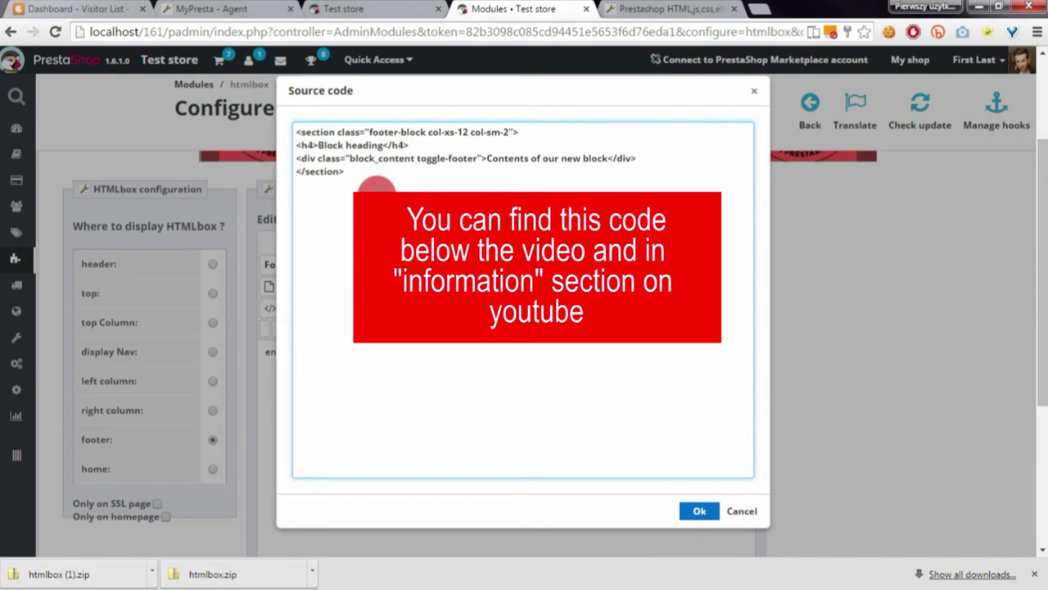
# Extend the block contents paragraph with extra sample sentences and apply the HTML.
pyautogui.moveTo(378, 177); pyautogui.dragTo(291, 129)
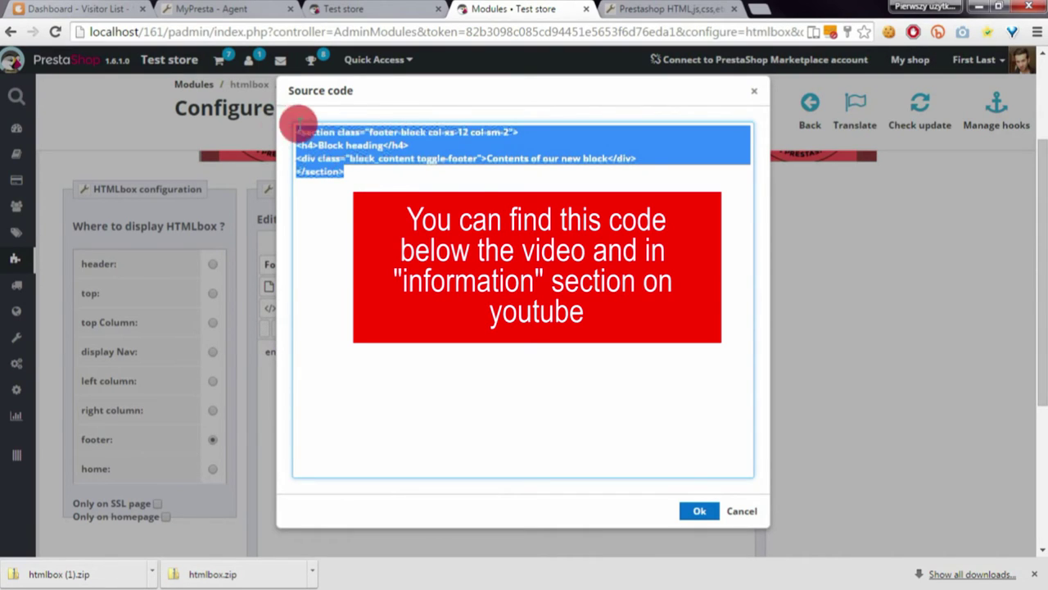
pyautogui.click(327, 145)
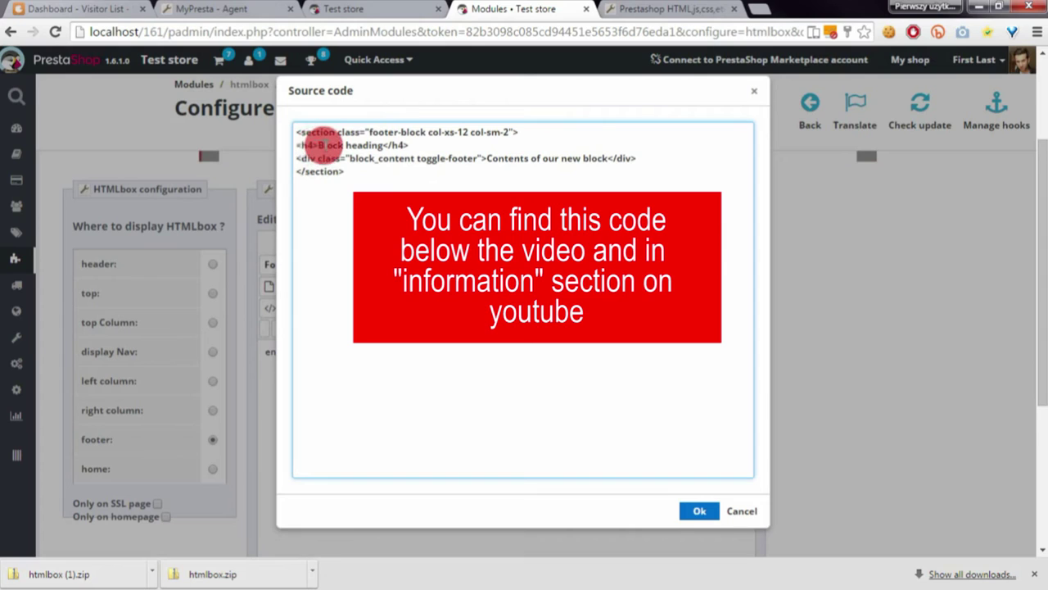
pyautogui.moveTo(318, 145); pyautogui.dragTo(382, 145)
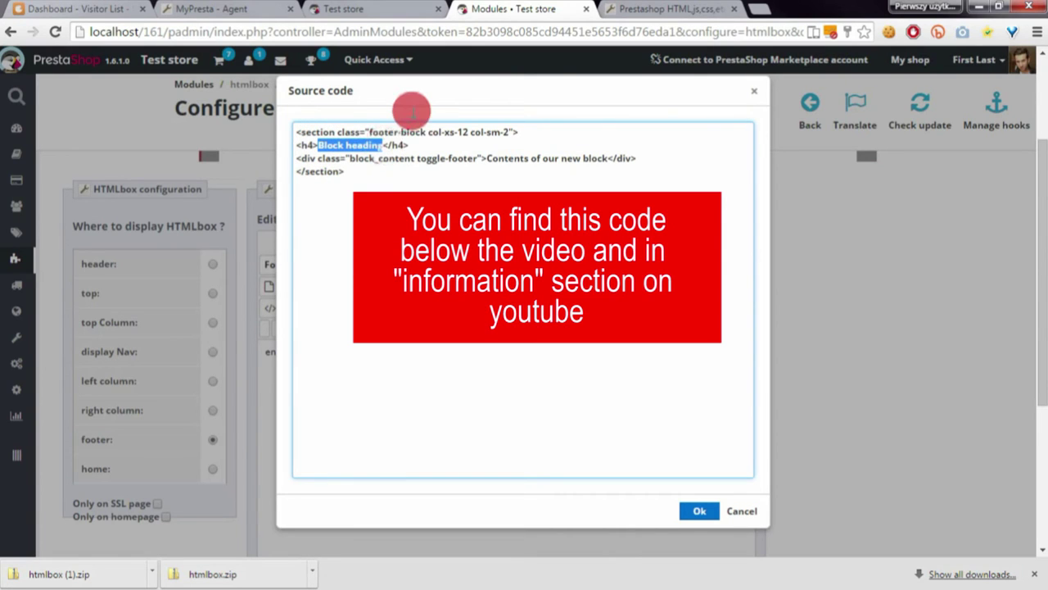
pyautogui.click(608, 158)
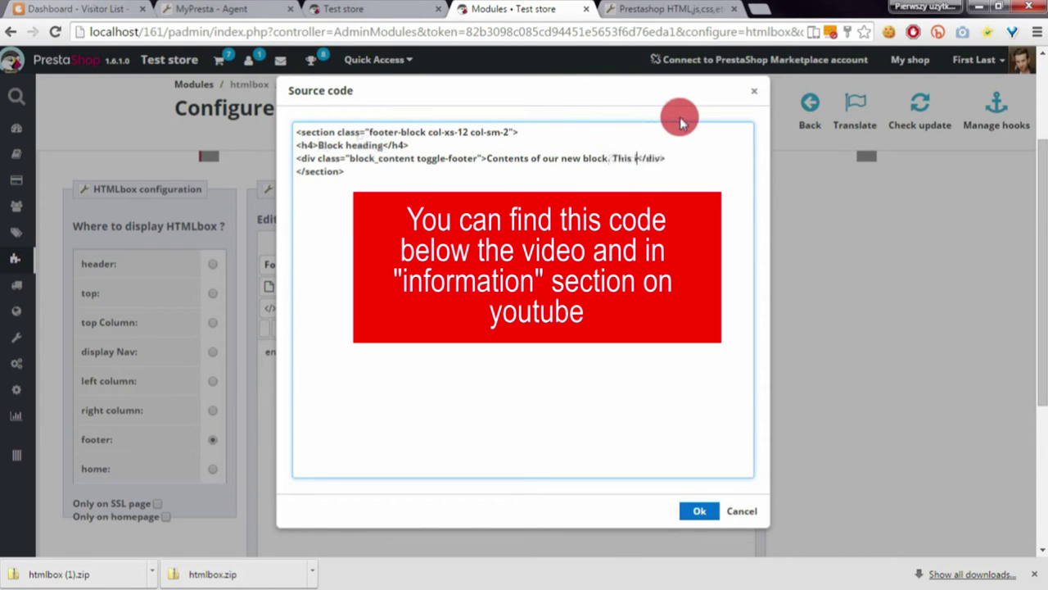
pyautogui.write('. This is an exmaple of my ')
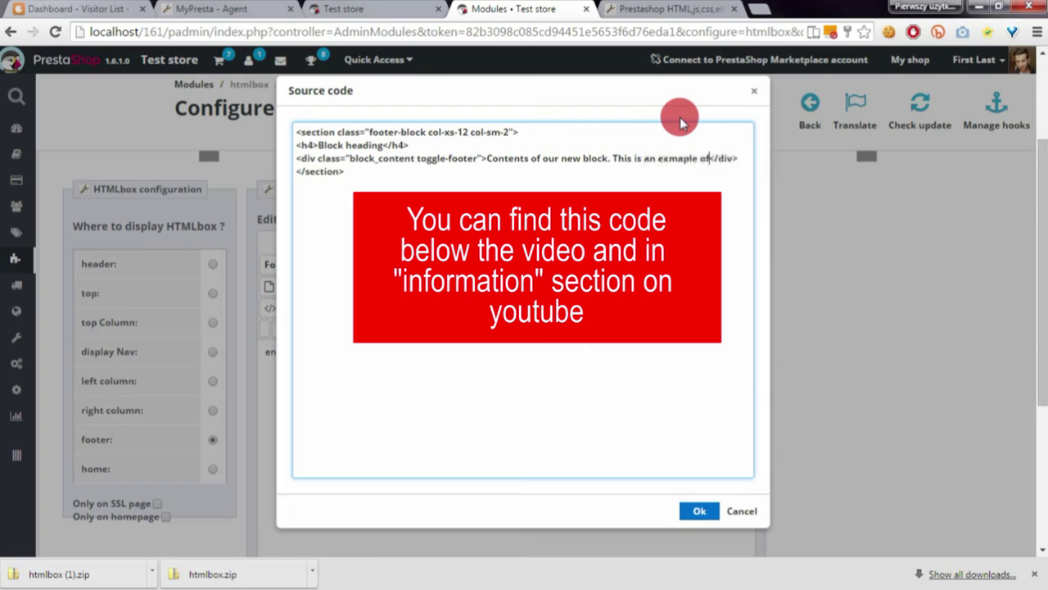
pyautogui.write('block contents. You can also paste here')
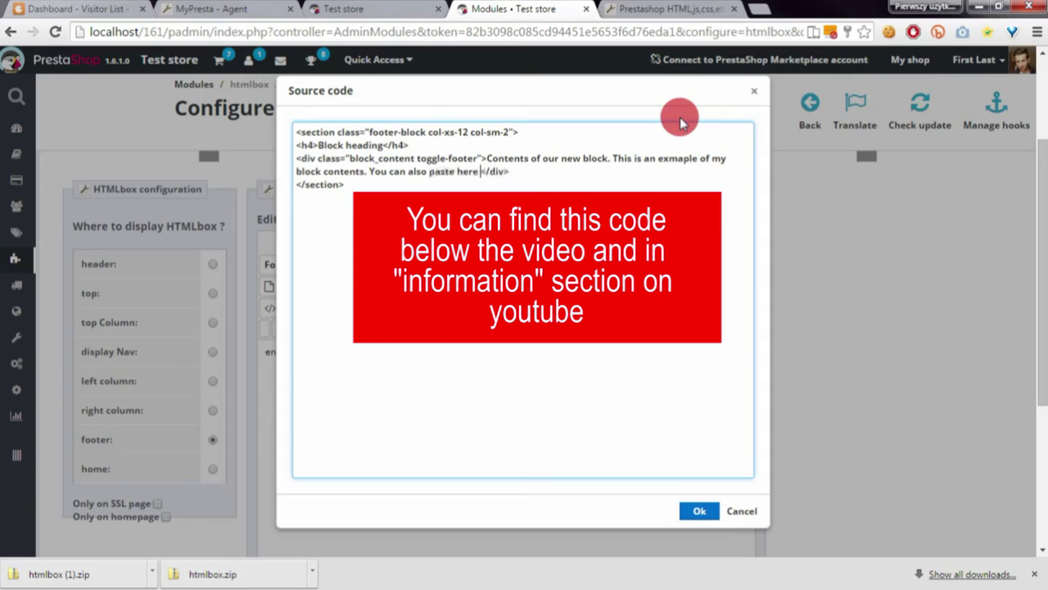
pyautogui.write('other text.')
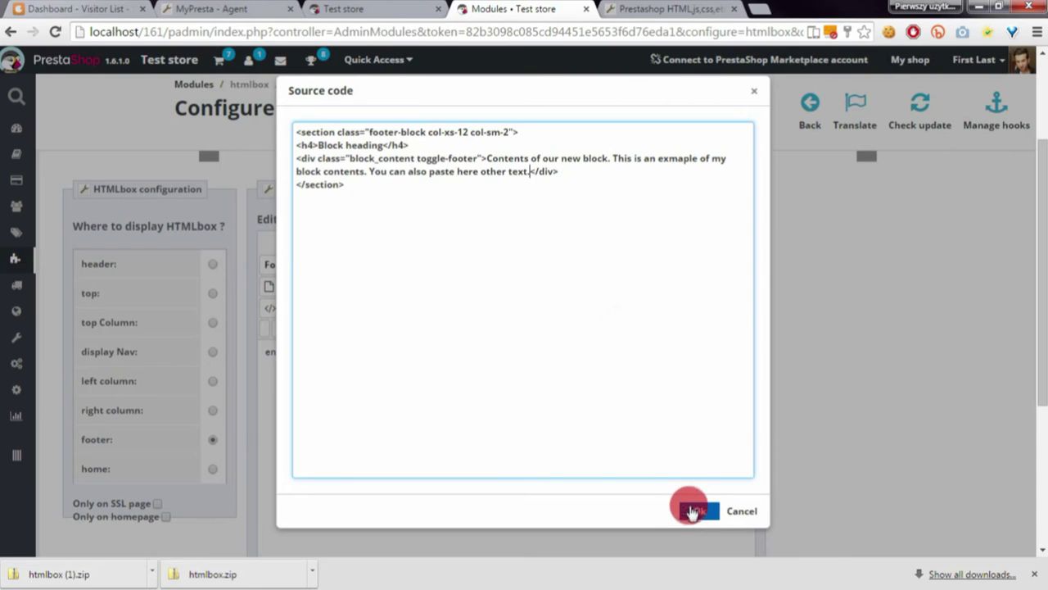
pyautogui.click(696, 511)
# Save the HTMLbox settings and reload the storefront to confirm the Block heading footer column.
pyautogui.scroll(-2, 440, 369)
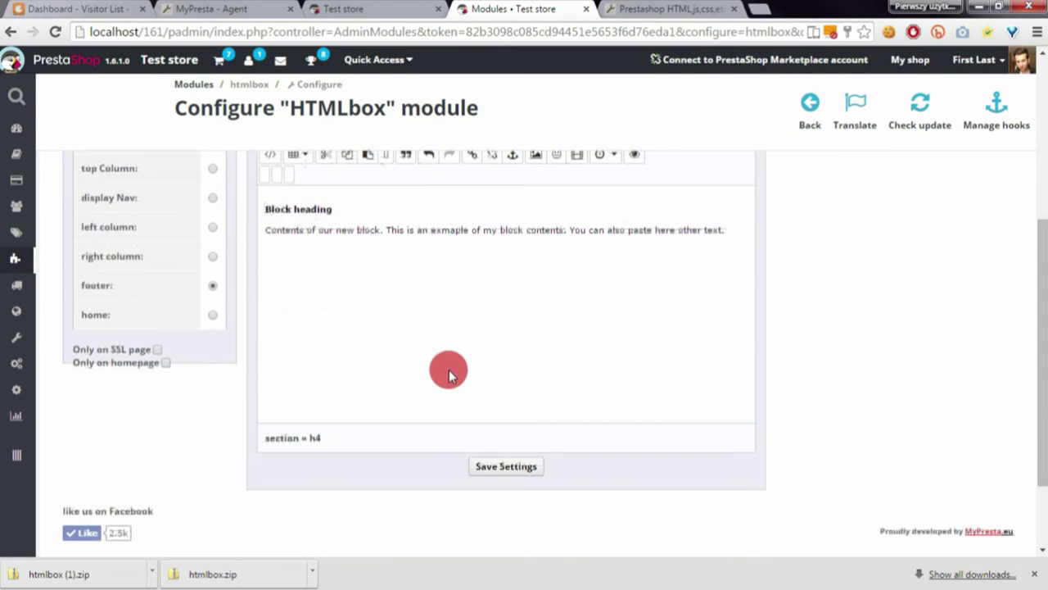
pyautogui.click(487, 460)
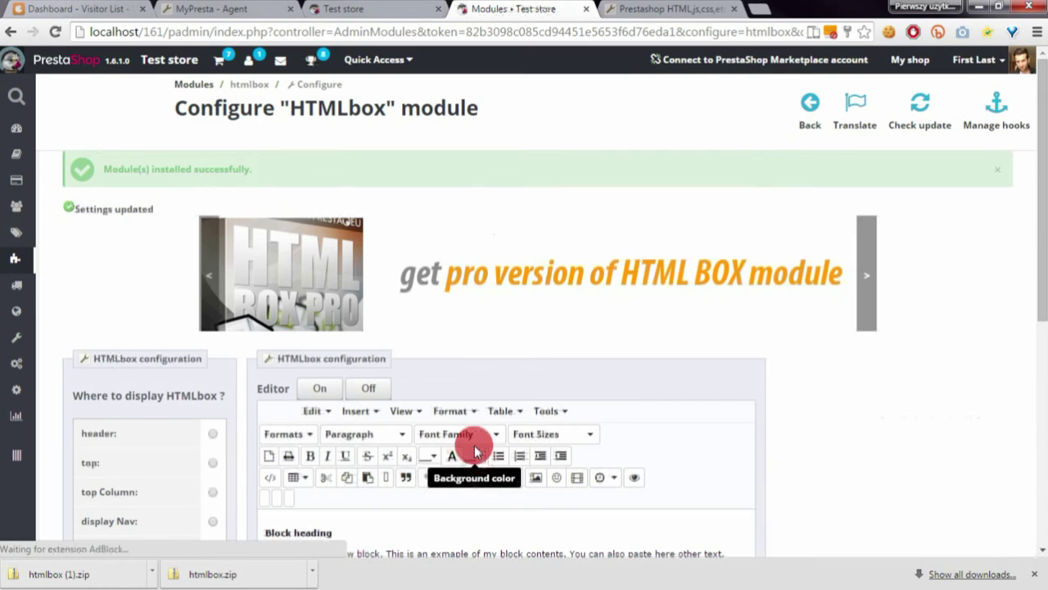
pyautogui.click(366, 8)
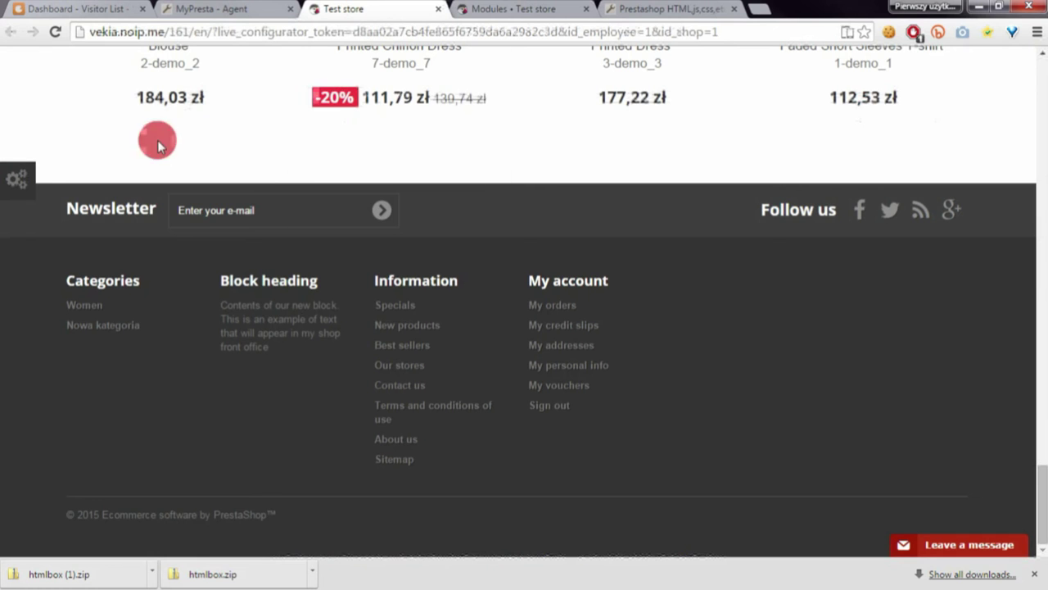
pyautogui.click(55, 31)
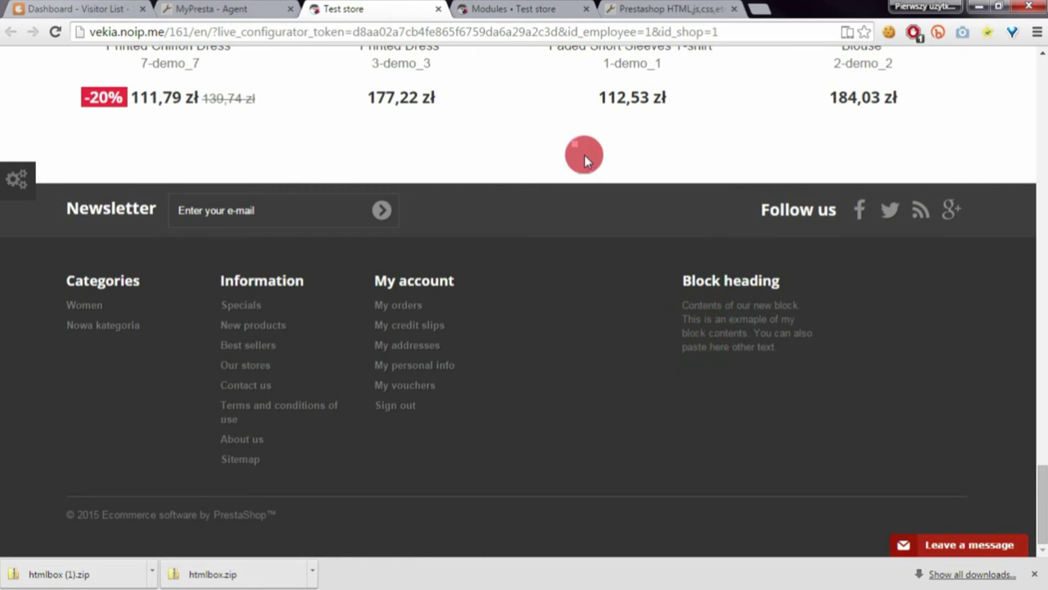
pyautogui.click(522, 9)
# In Modules > Positions, drag HTMLbox to fifth in displayFooter, ahead of My account block.
pyautogui.moveTo(12, 263)
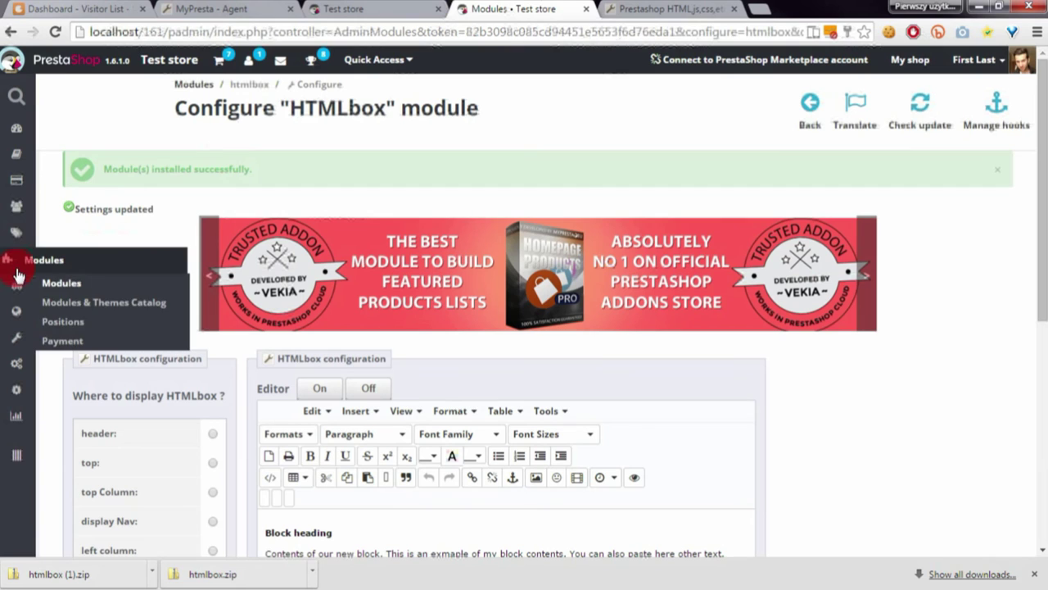
pyautogui.click(95, 324)
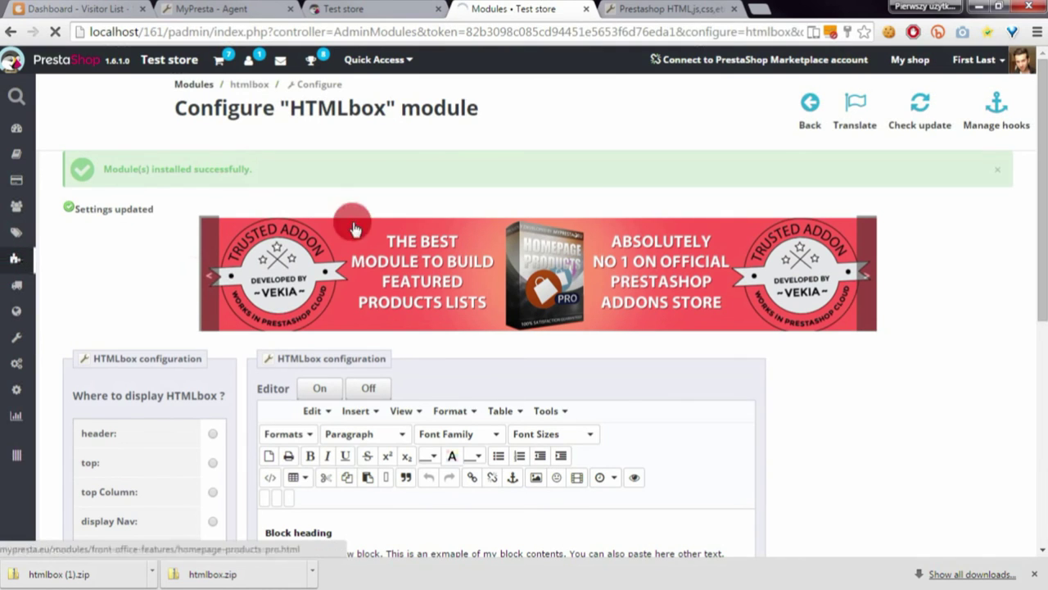
pyautogui.hotkey('ctrl', 'f')
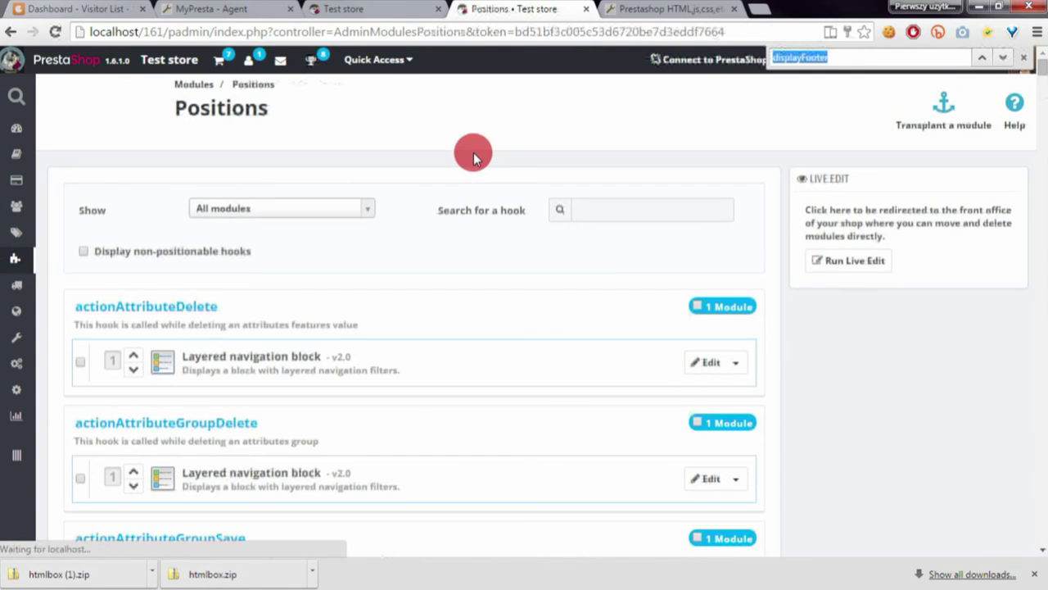
pyautogui.press('Return')
pyautogui.scroll(-2, 250, 235)
pyautogui.scroll(-2, 234, 234)
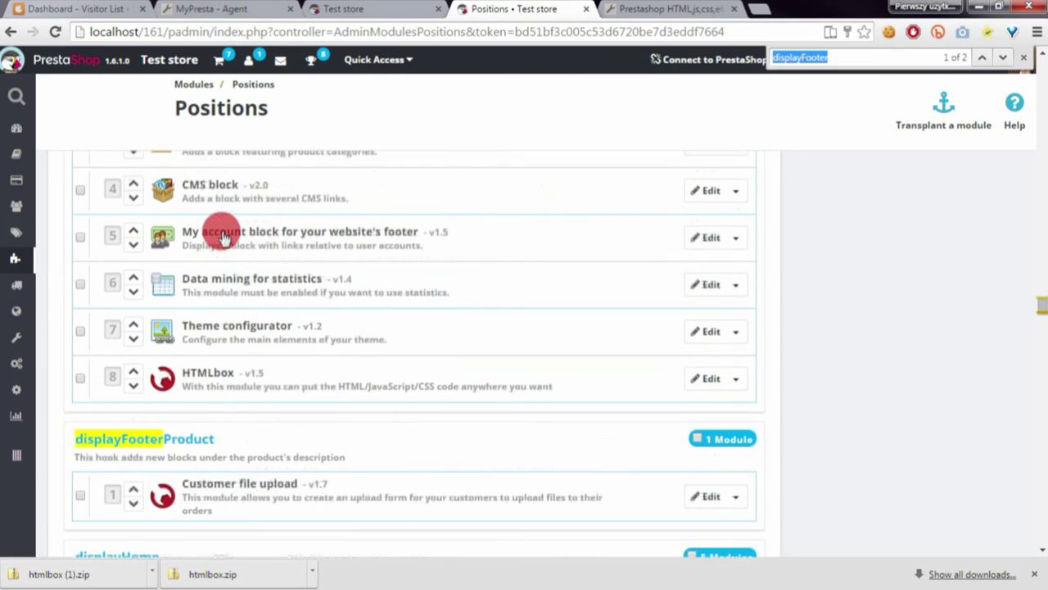
pyautogui.scroll(1, 197, 262)
pyautogui.scroll(1, 147, 426)
pyautogui.moveTo(121, 511); pyautogui.dragTo(111, 399)
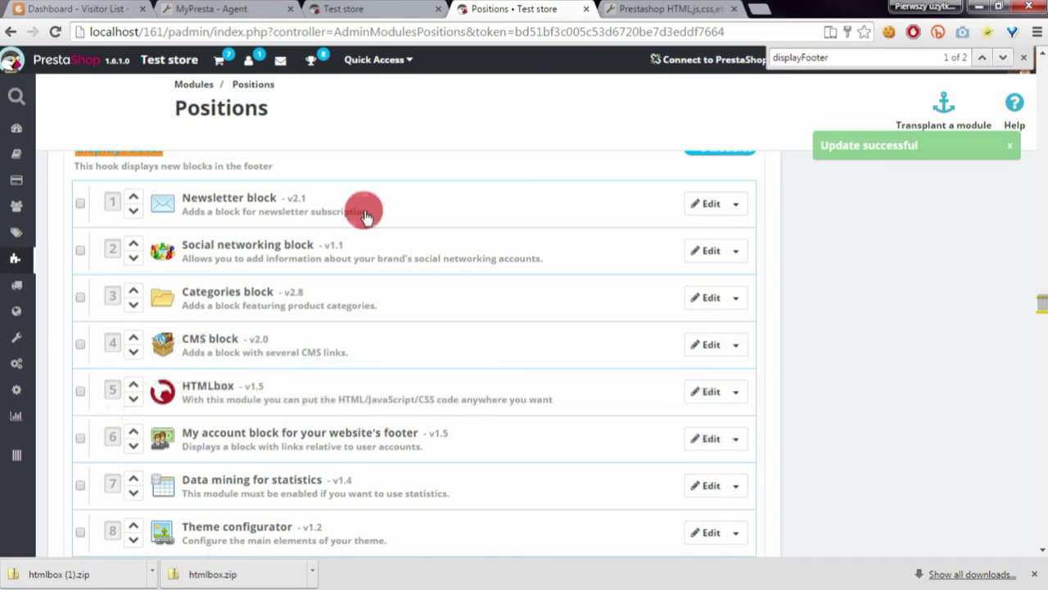
pyautogui.click(344, 8)
pyautogui.click(328, 285)
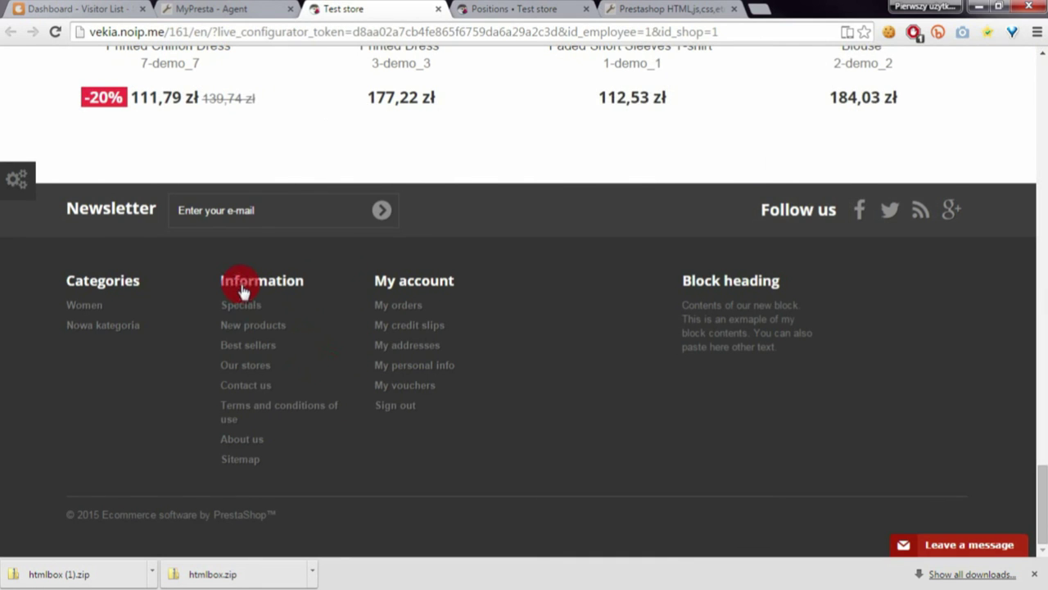
# Reload the Test store page to check the footer's new column order.
pyautogui.click(54, 32)
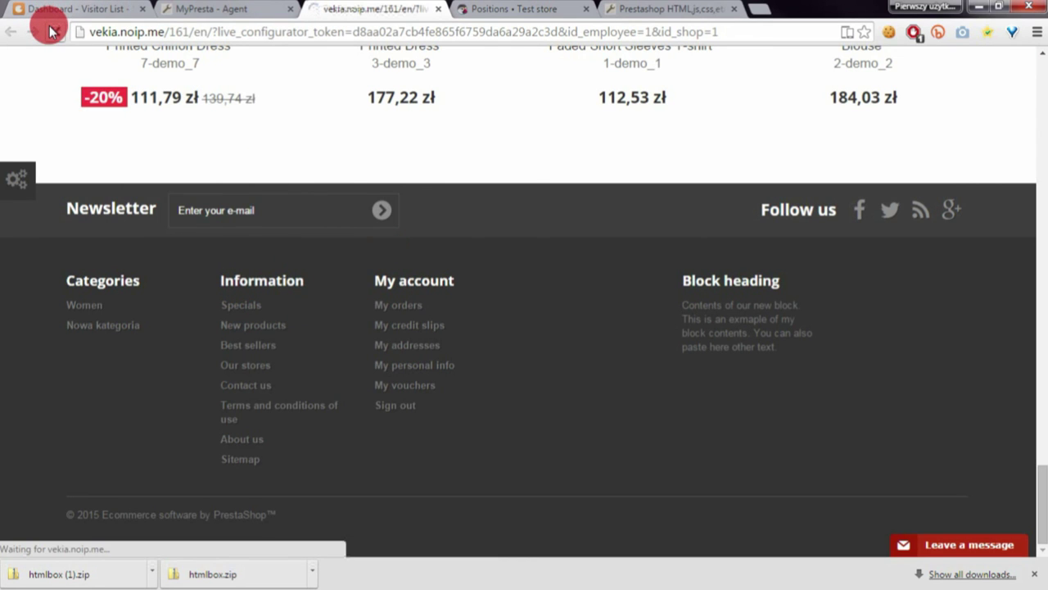